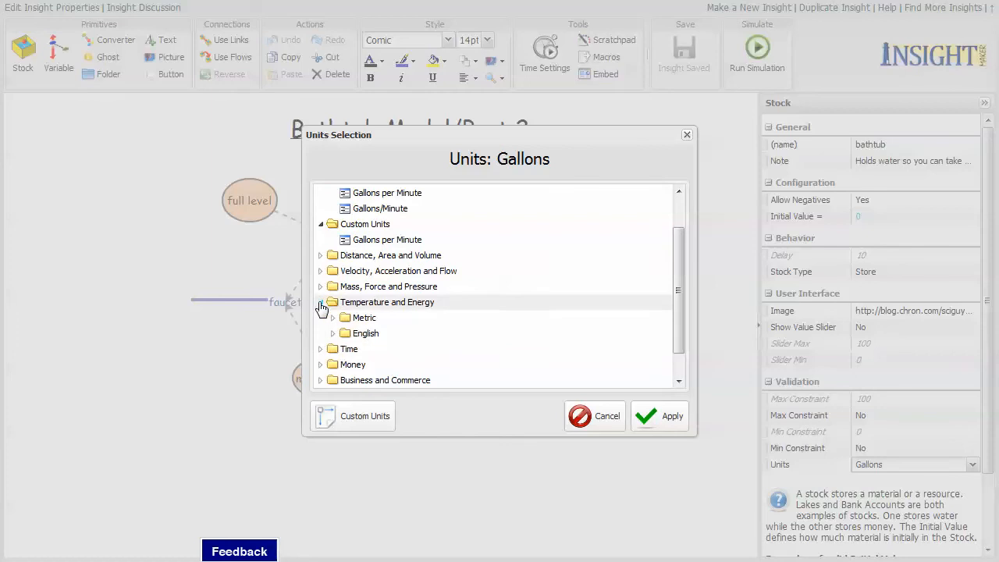
# - Browse the English temperature and energy units and the other unit categories for the bathtub stock, leaving its units as they are
pyautogui.click(333, 333)
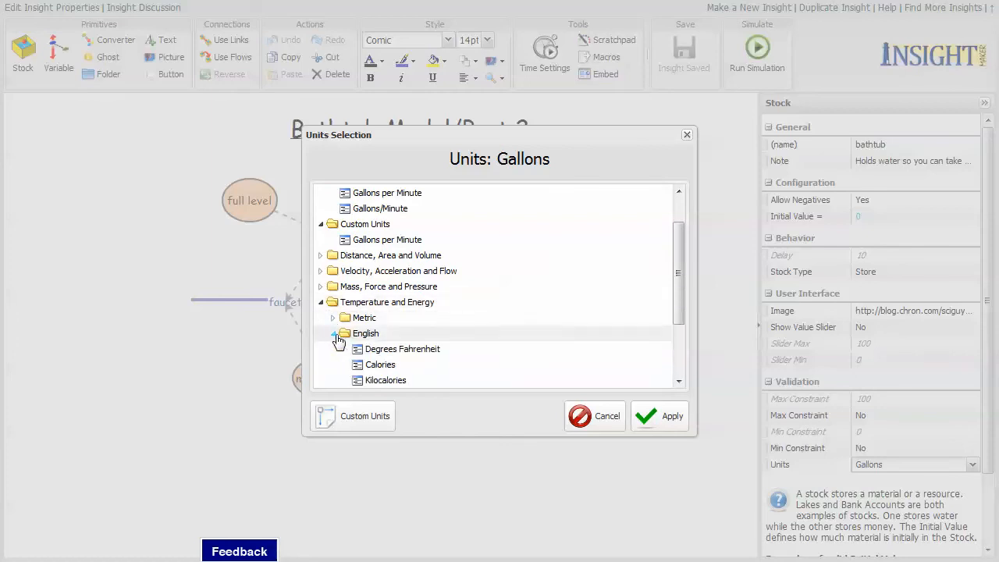
pyautogui.moveTo(682, 276); pyautogui.dragTo(678, 329)
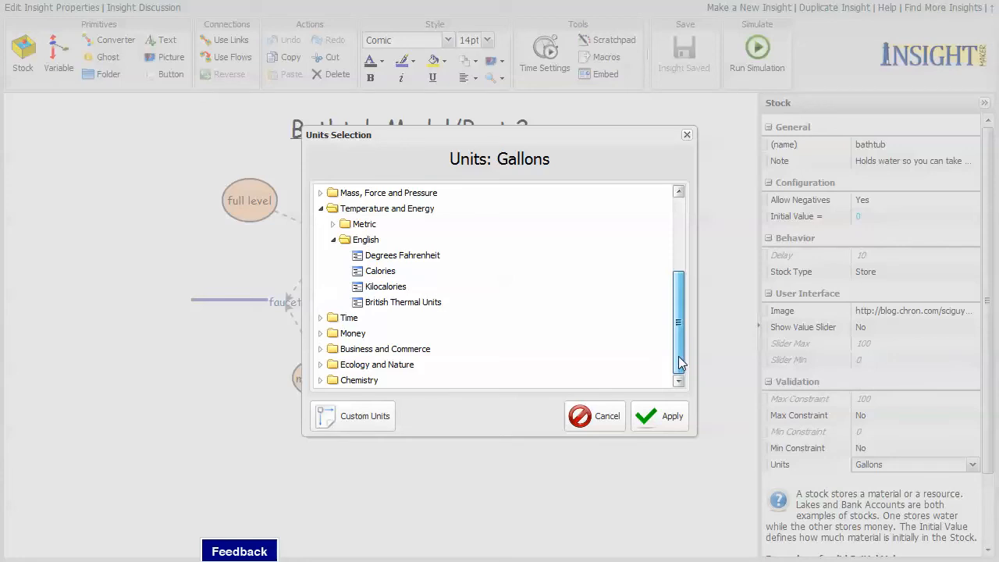
pyautogui.moveTo(679, 356); pyautogui.dragTo(675, 236)
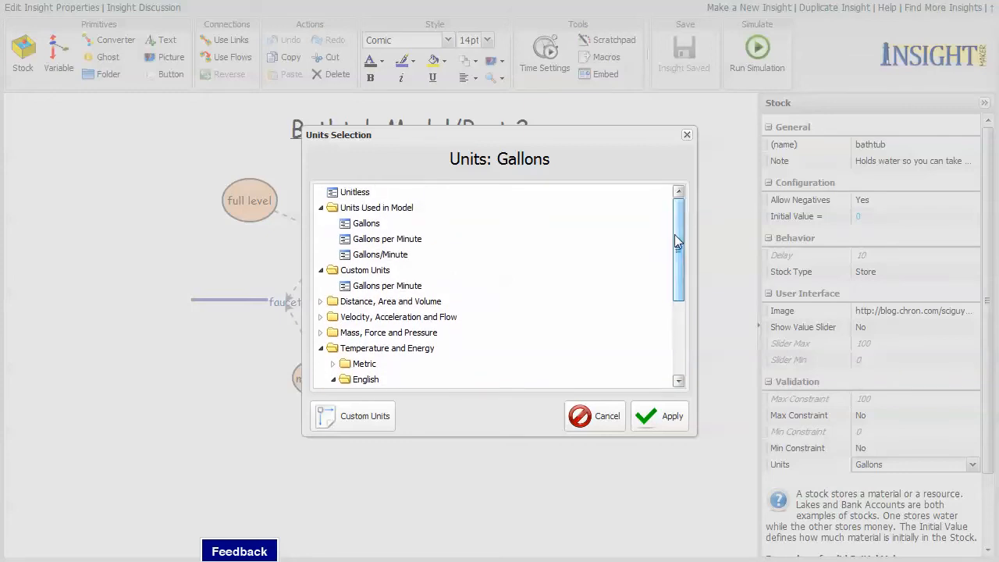
pyautogui.click(606, 418)
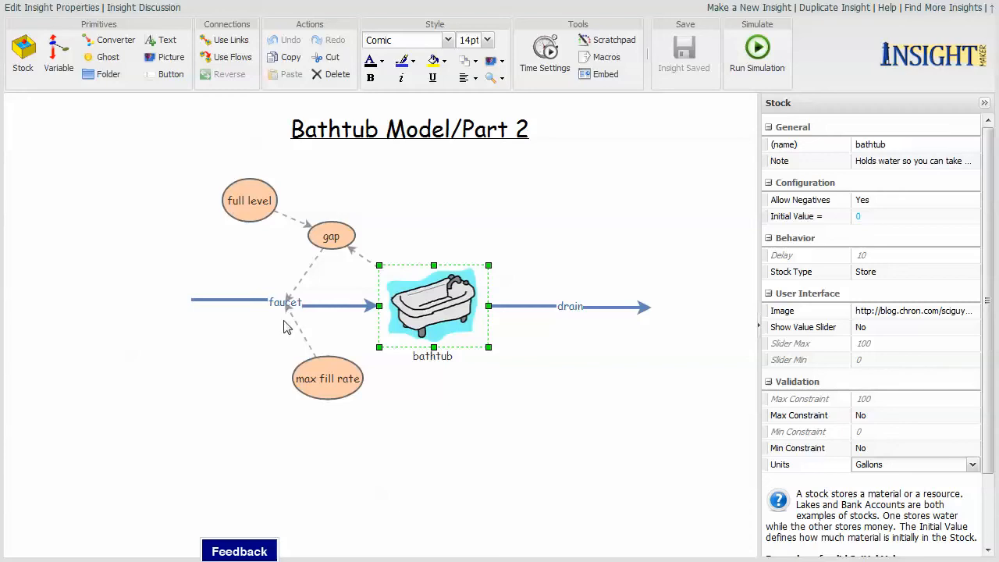
# - Review the full level variable's properties and the gap variable's equation, leaving both unedited
pyautogui.moveTo(329, 359)
pyautogui.moveTo(393, 281)
pyautogui.click(234, 211)
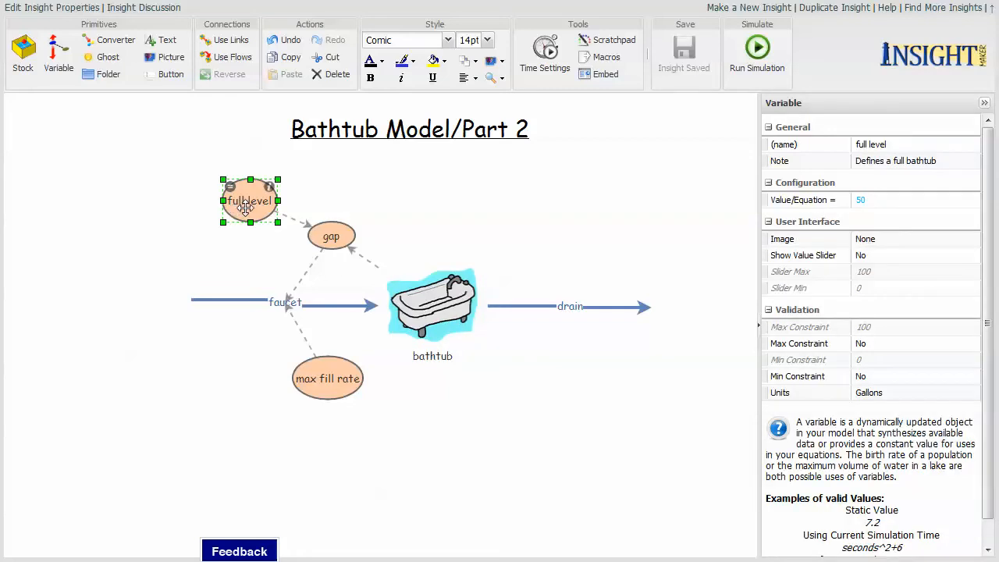
pyautogui.click(334, 240)
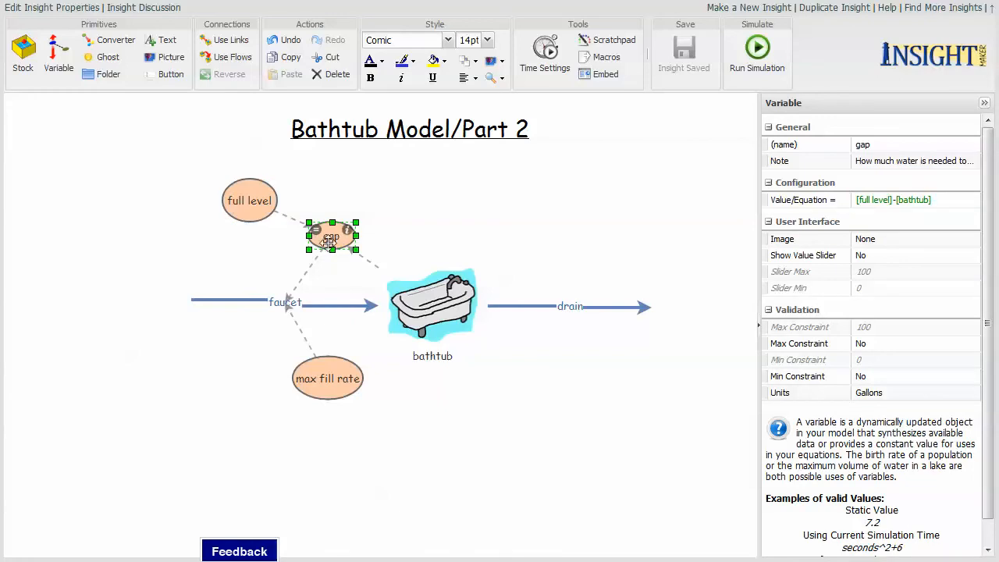
pyautogui.click(315, 229)
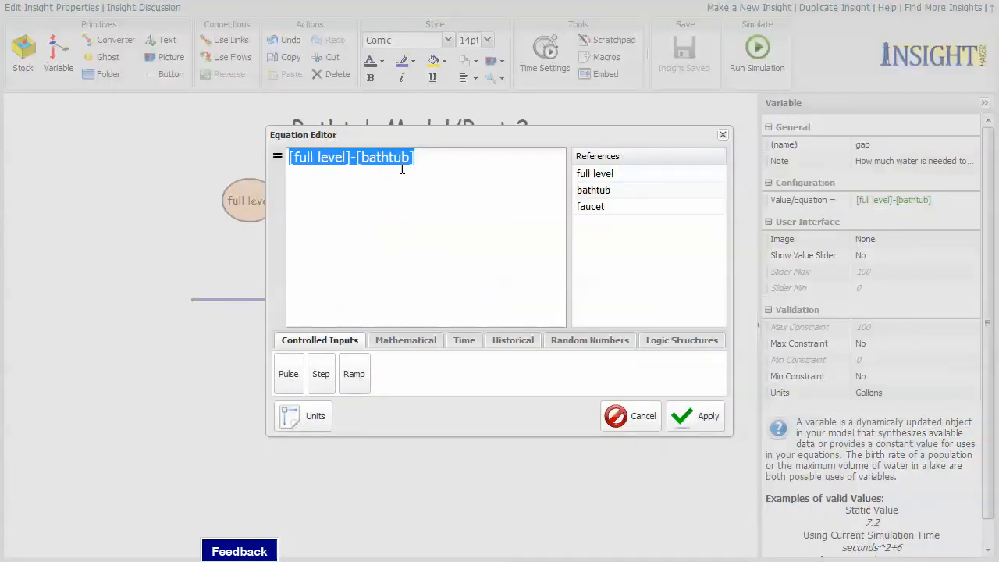
pyautogui.click(634, 415)
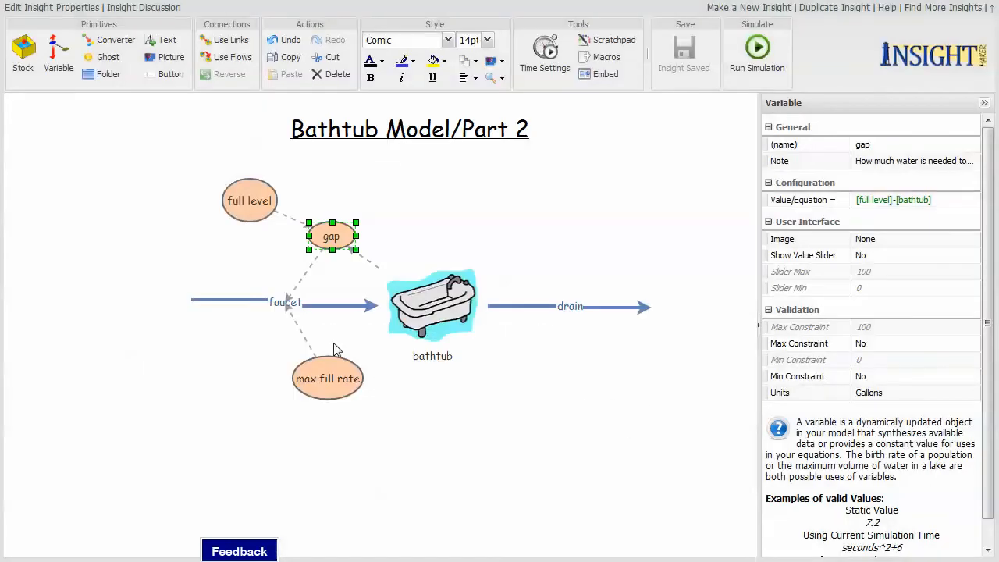
# - Check the configuration and units of the faucet flow, bathtub stock, gap variable and max fill rate variable
pyautogui.click(287, 303)
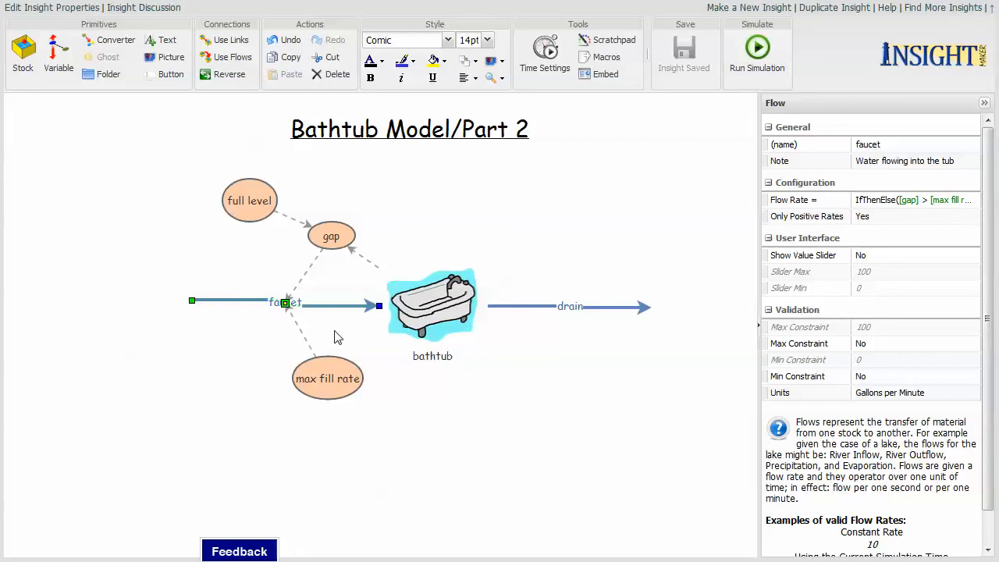
pyautogui.click(448, 326)
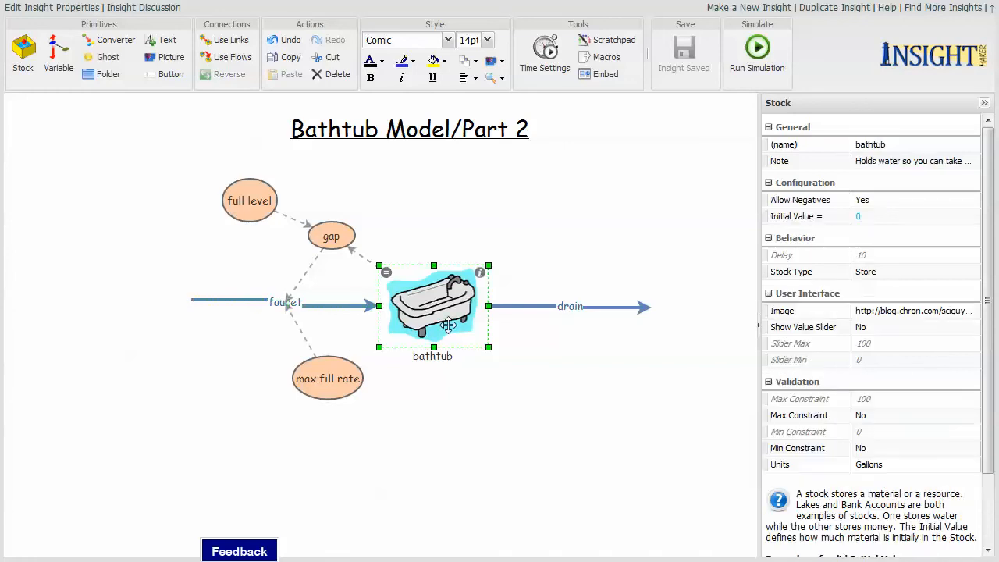
pyautogui.click(442, 403)
pyautogui.moveTo(320, 307)
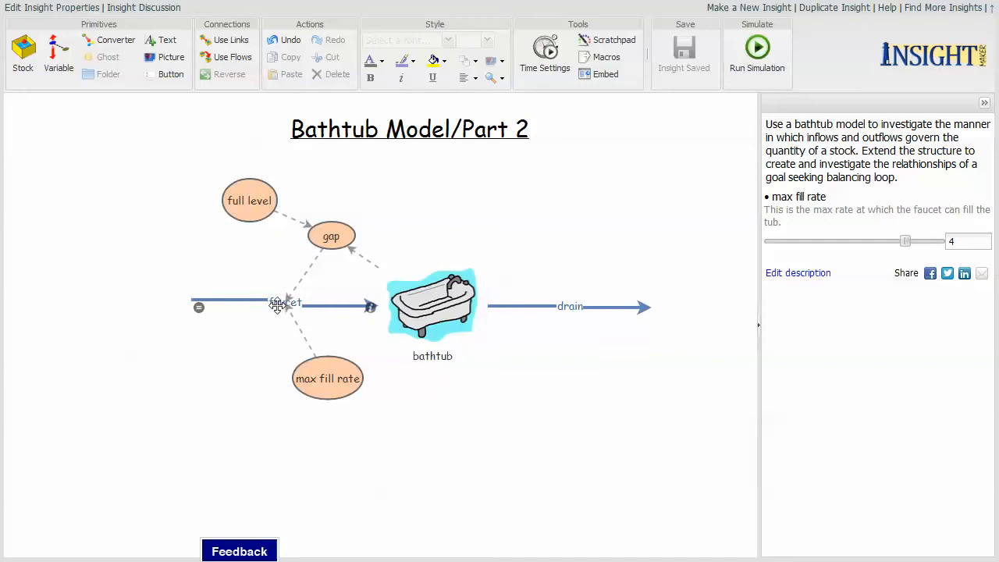
pyautogui.moveTo(331, 238)
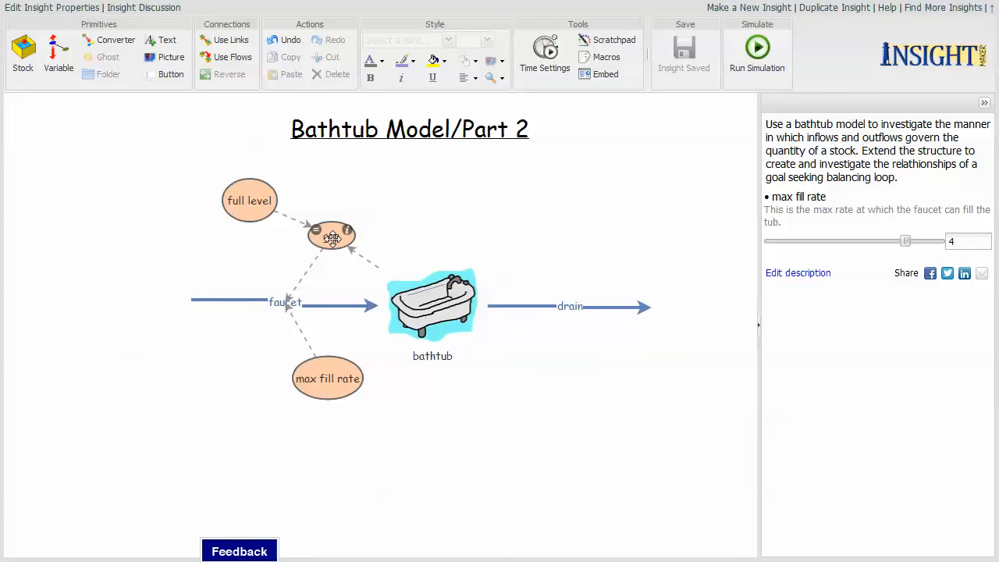
pyautogui.click(332, 238)
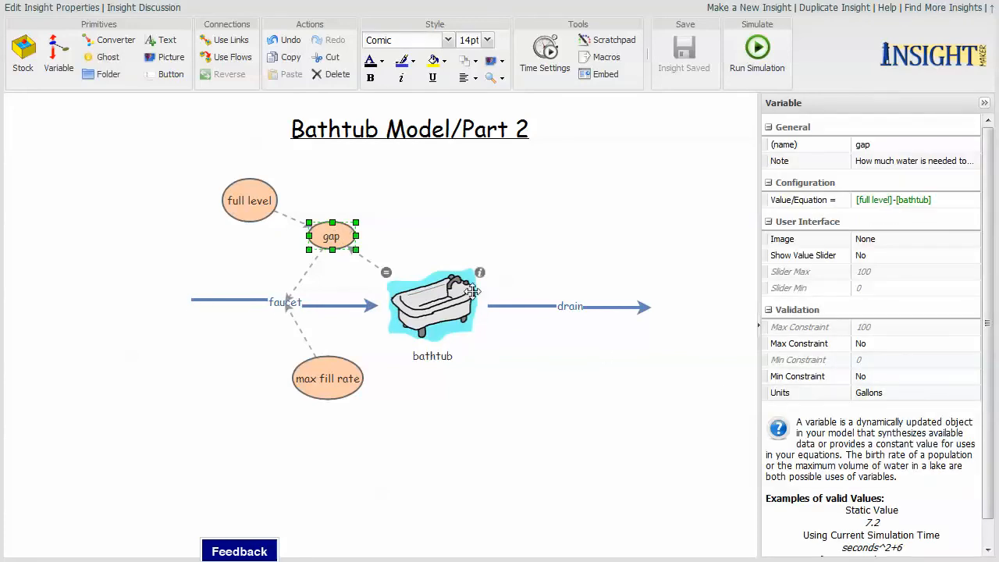
pyautogui.click(332, 382)
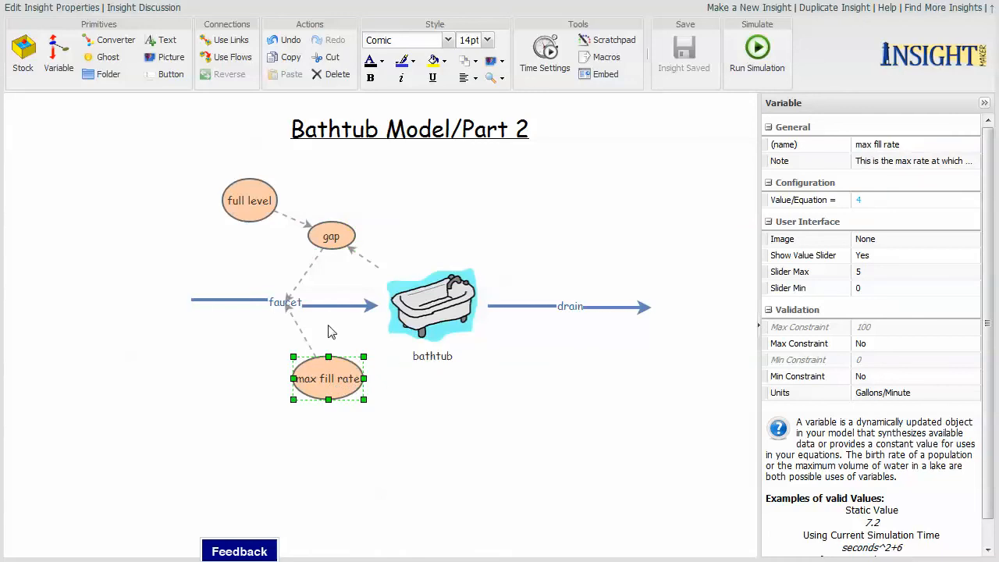
# - Examine the faucet flow's rate equation in the Equation Editor and close it without changes
pyautogui.moveTo(275, 300)
pyautogui.click(199, 310)
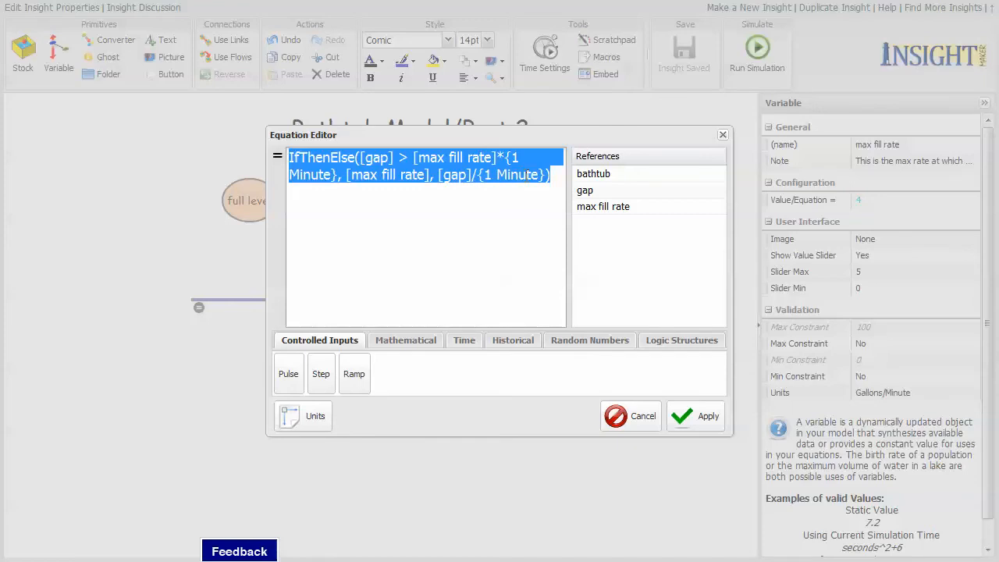
pyautogui.click(640, 431)
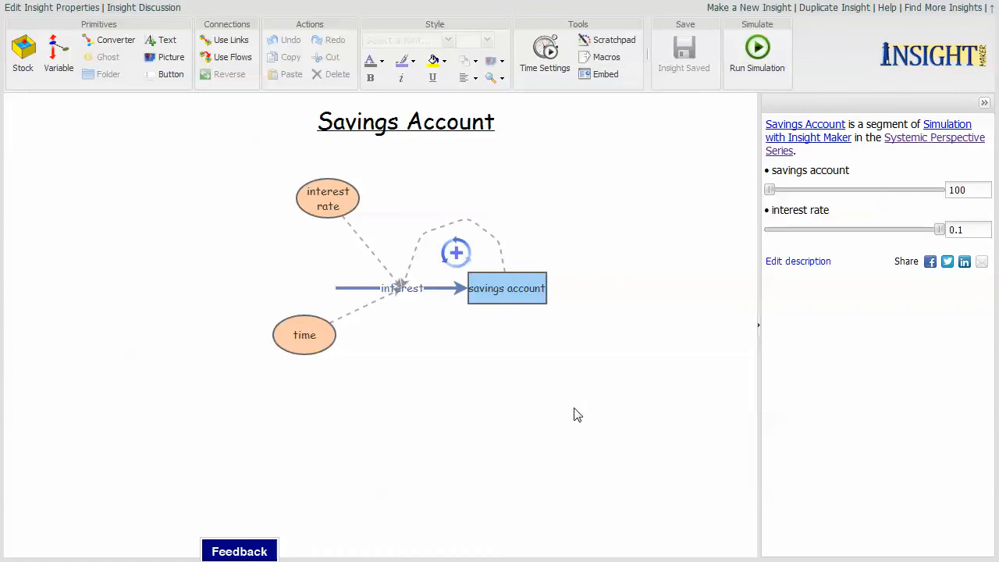
# - Check the units assigned to the savings account stock from its properties, keeping the current selection
pyautogui.click(524, 302)
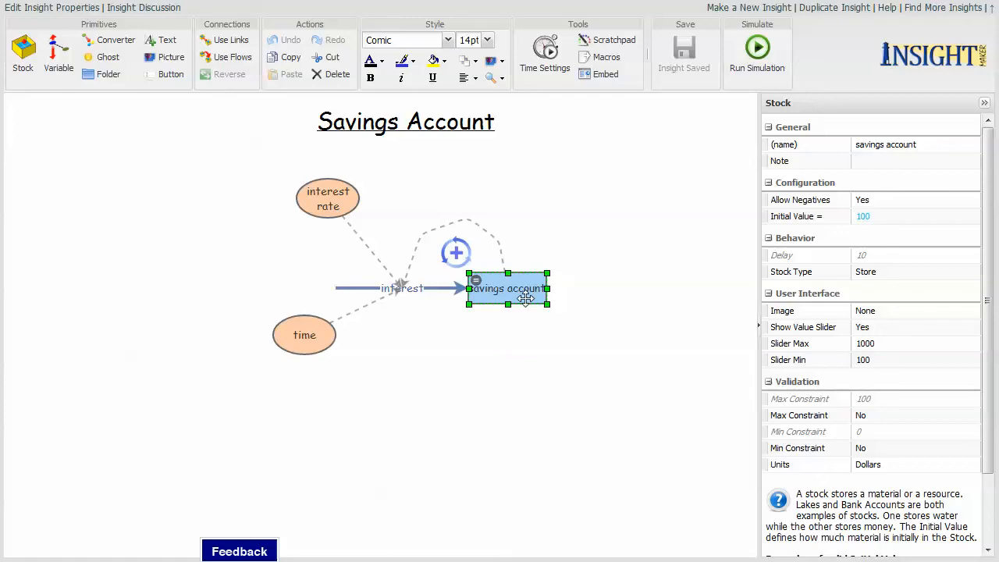
pyautogui.click(935, 464)
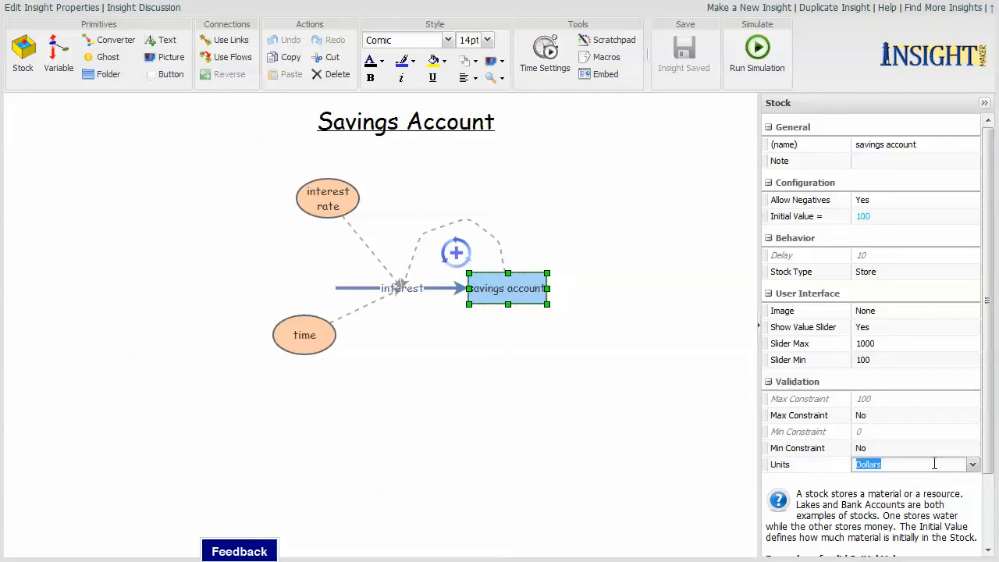
pyautogui.click(972, 465)
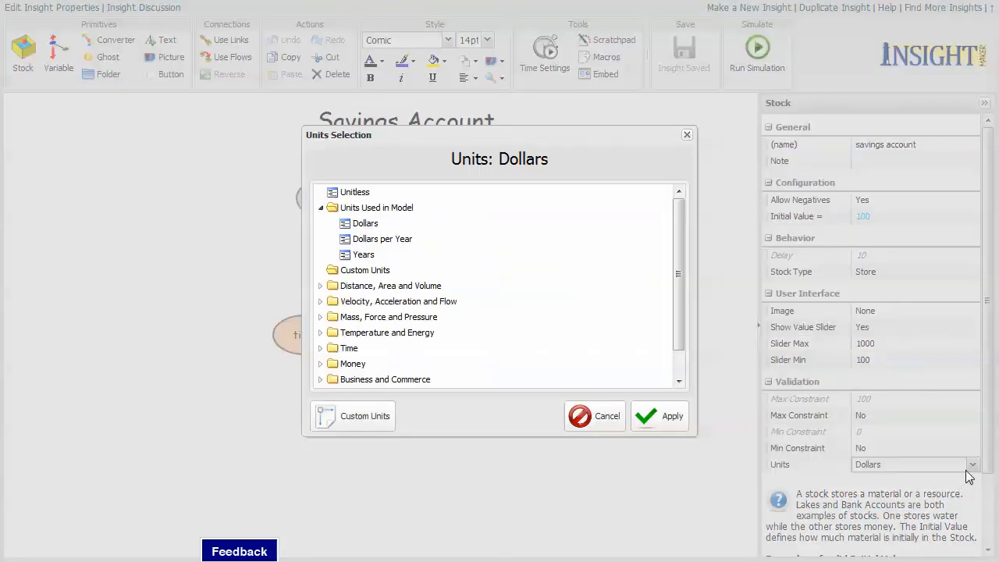
pyautogui.click(615, 426)
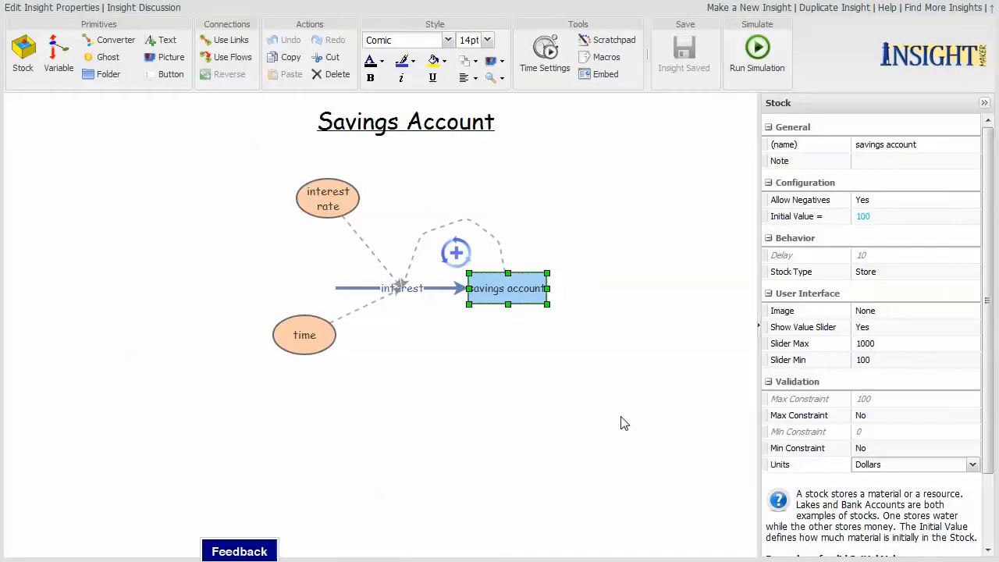
# - Examine the savings account's initial value equation and browse the Money units from its editor, discarding any changes
pyautogui.click(478, 285)
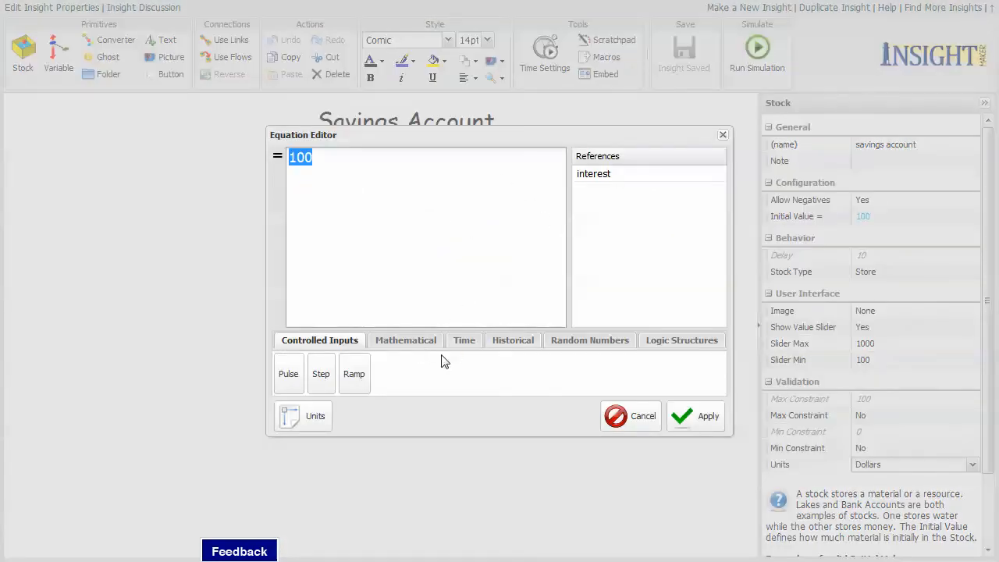
pyautogui.click(308, 418)
pyautogui.click(308, 420)
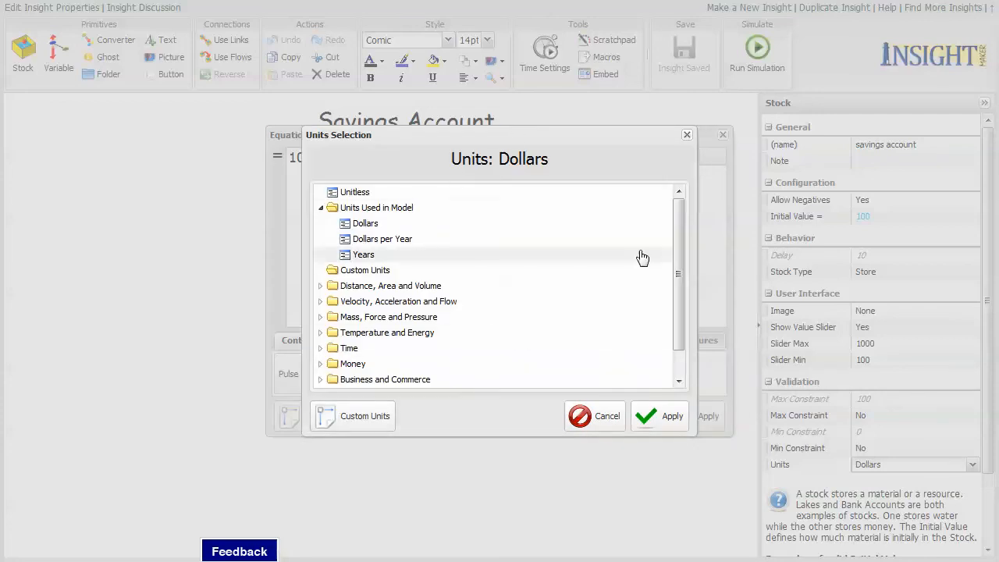
pyautogui.moveTo(676, 229)
pyautogui.mouseDown()
pyautogui.moveTo(670, 275)
pyautogui.moveTo(679, 207)
pyautogui.moveTo(676, 267)
pyautogui.moveTo(677, 227)
pyautogui.mouseUp()
pyautogui.moveTo(681, 266); pyautogui.dragTo(678, 292)
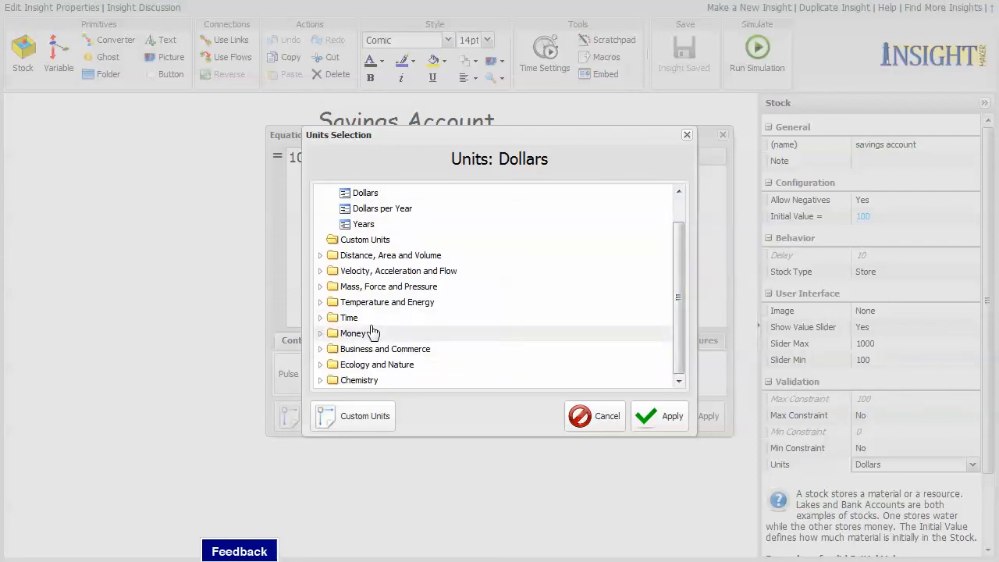
pyautogui.click(321, 333)
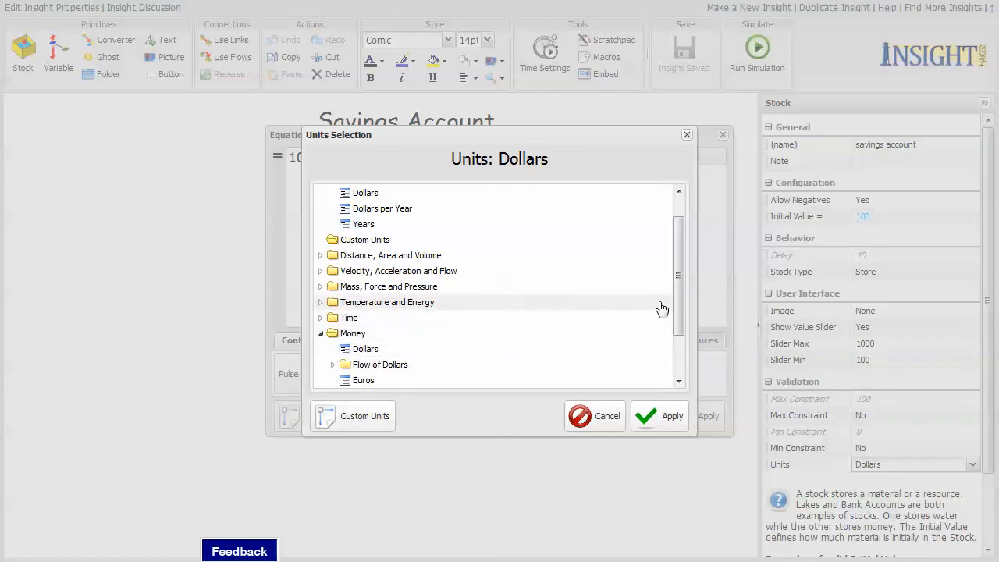
pyautogui.scroll(2, 678, 297)
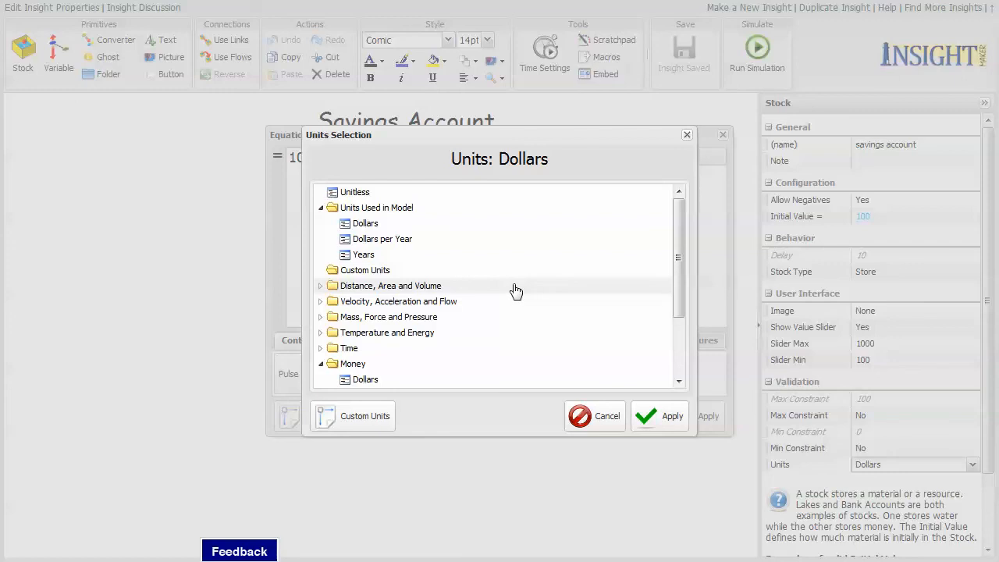
pyautogui.click(593, 417)
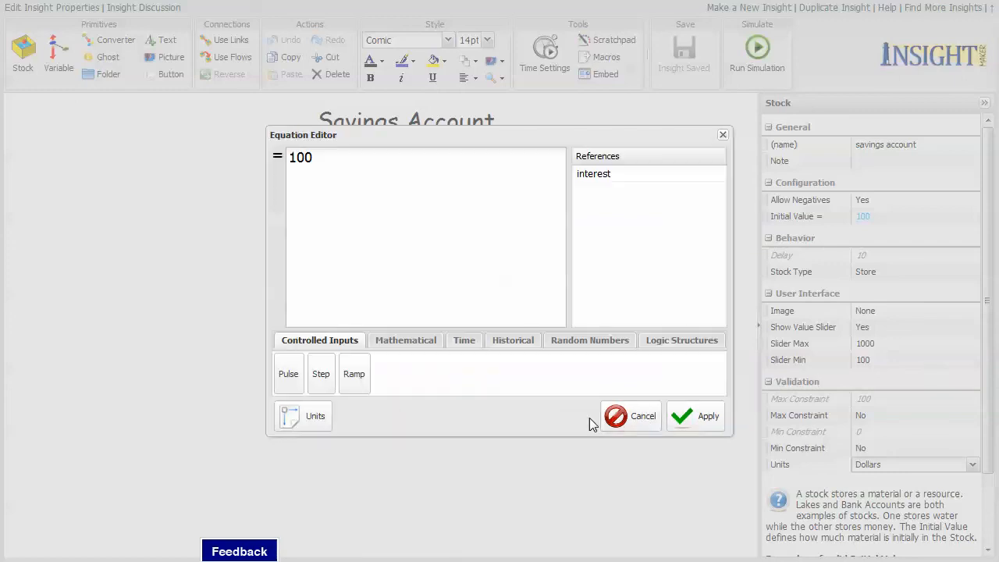
pyautogui.click(637, 420)
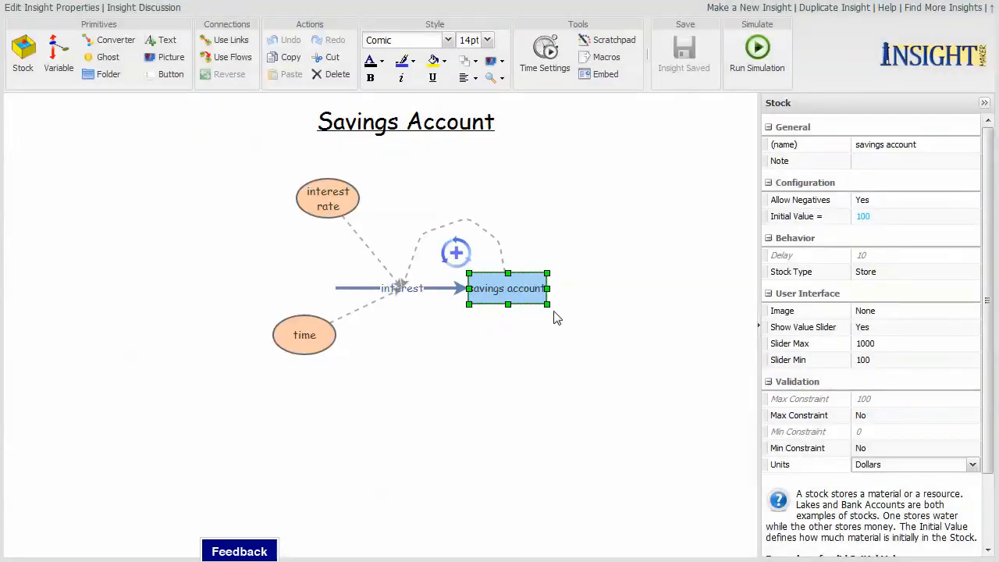
# - Review the interest rate variable's properties and the interest flow's units and rate equation without editing them
pyautogui.click(343, 197)
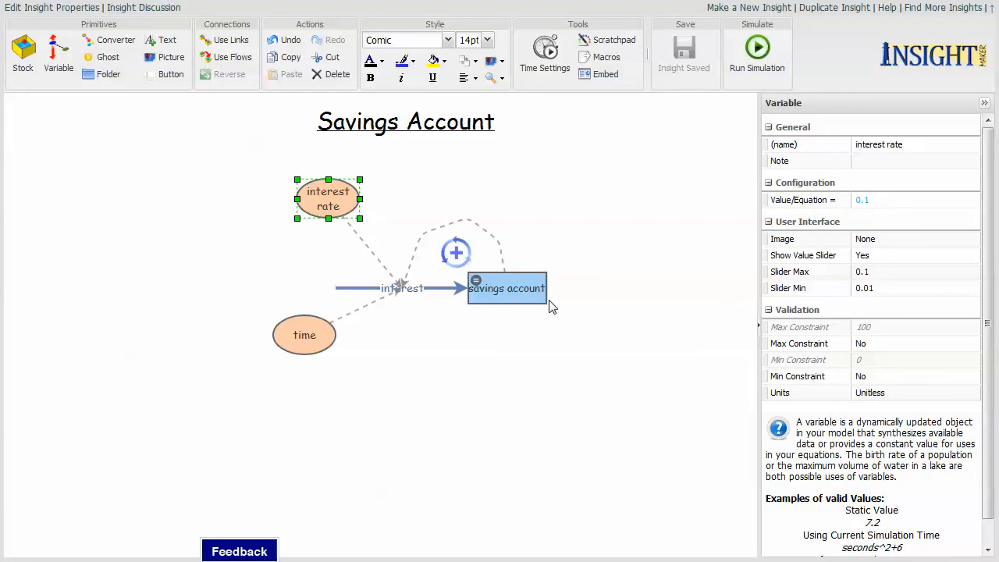
pyautogui.click(420, 289)
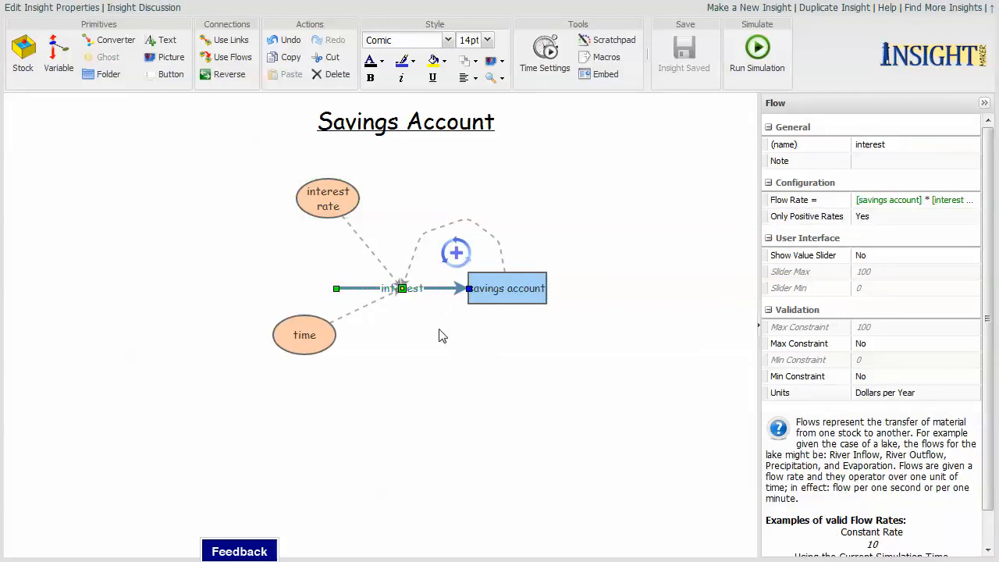
pyautogui.doubleClick(343, 297)
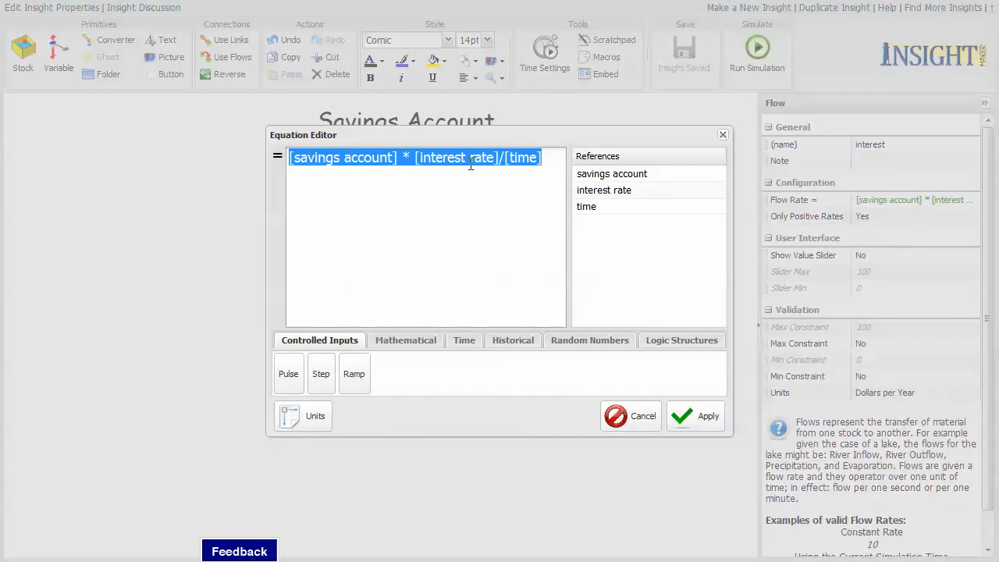
pyautogui.click(636, 417)
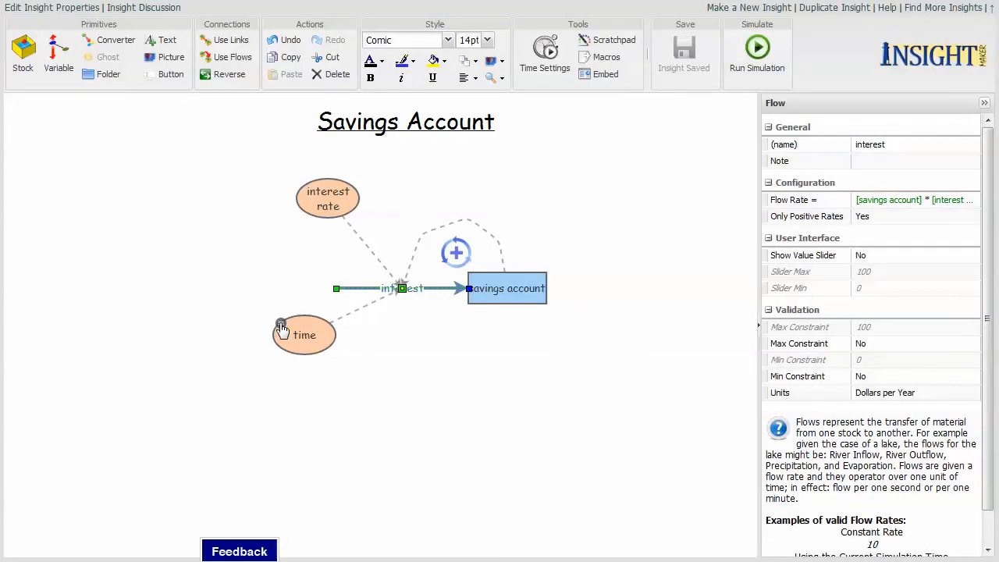
# - Check the time variable's equation and its assigned units, closing both dialogs without changes
pyautogui.doubleClick(282, 328)
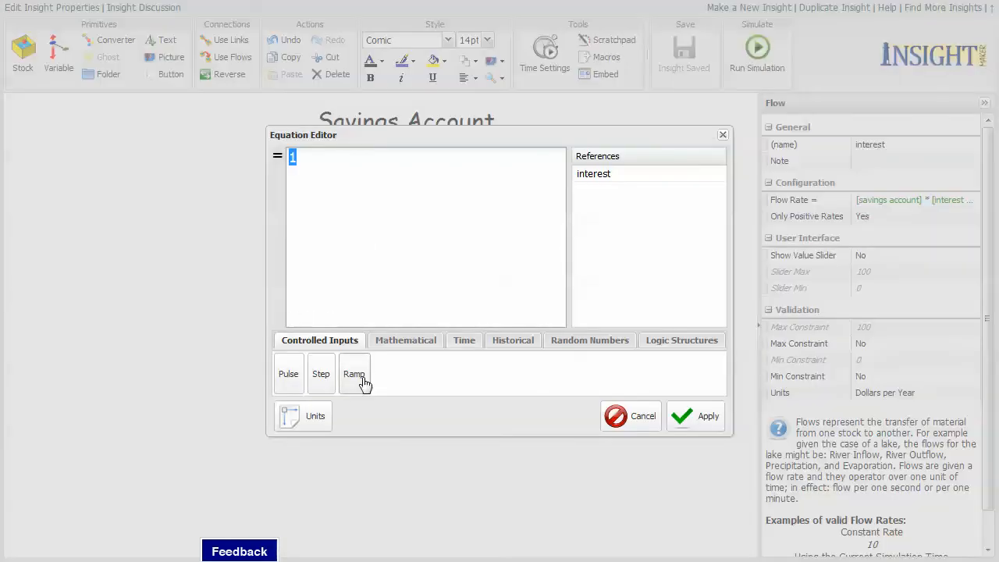
pyautogui.click(315, 416)
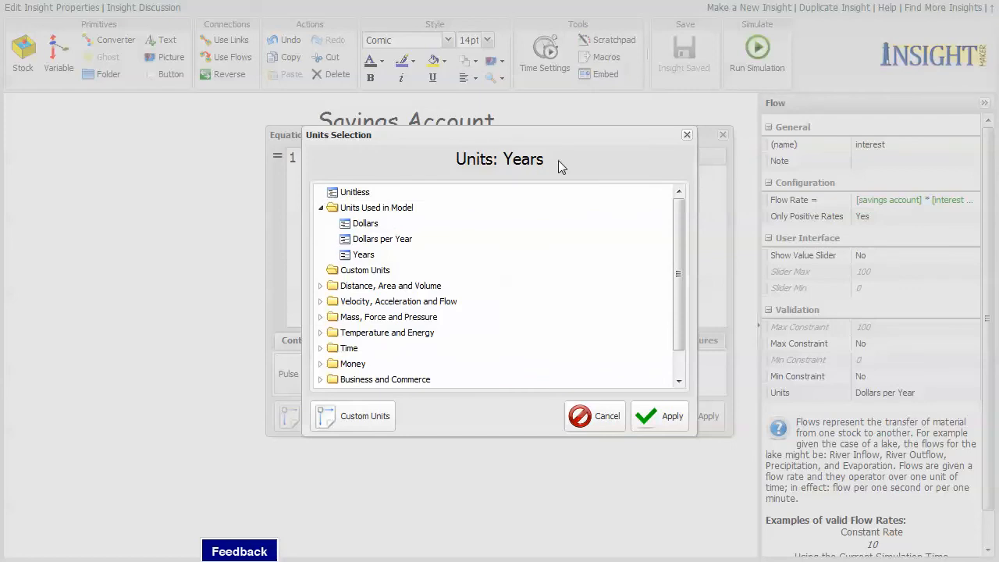
pyautogui.click(602, 421)
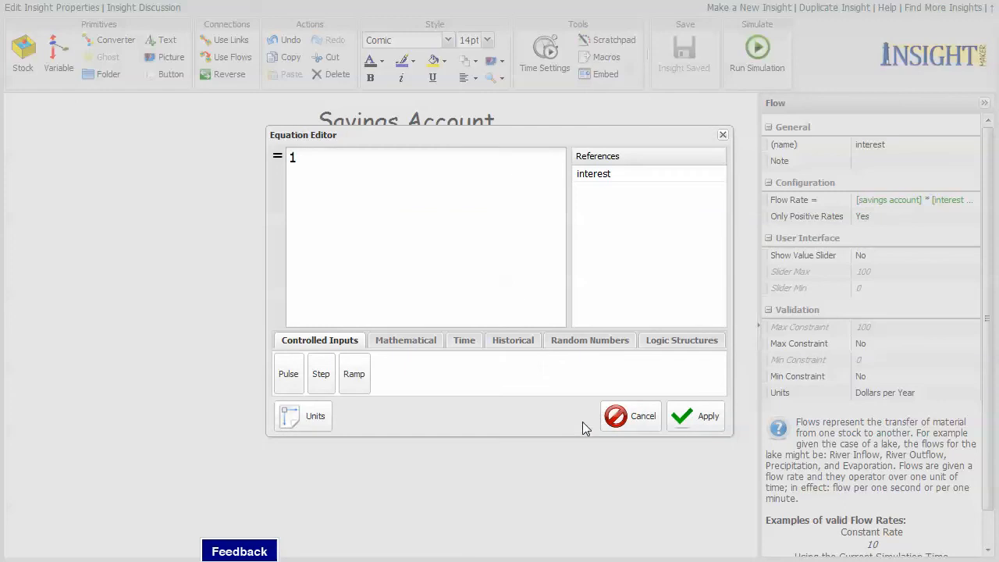
pyautogui.click(653, 417)
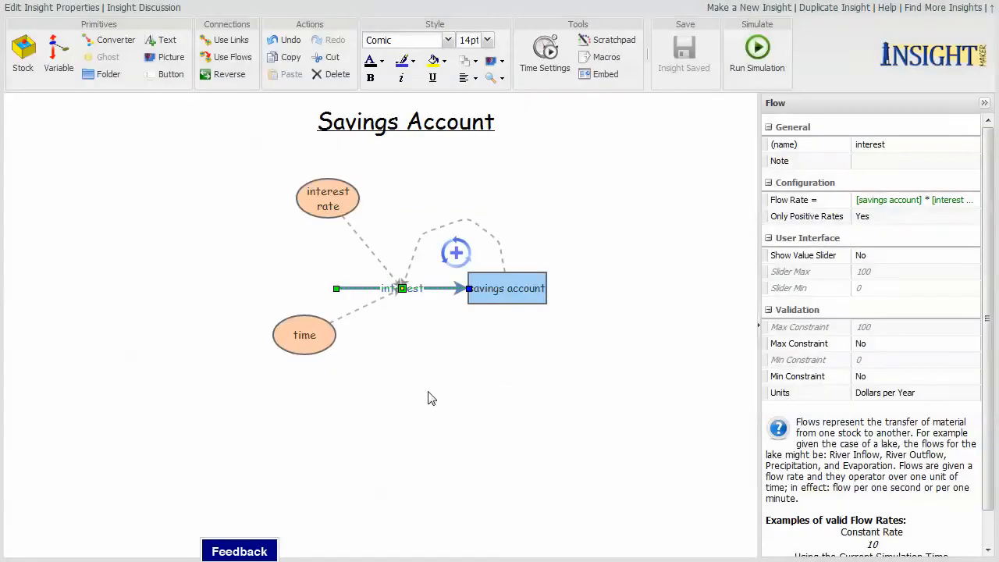
# - Inspect the interest flow's full rate equation in the Savings Account model, closing its editor without changes
pyautogui.doubleClick(345, 290)
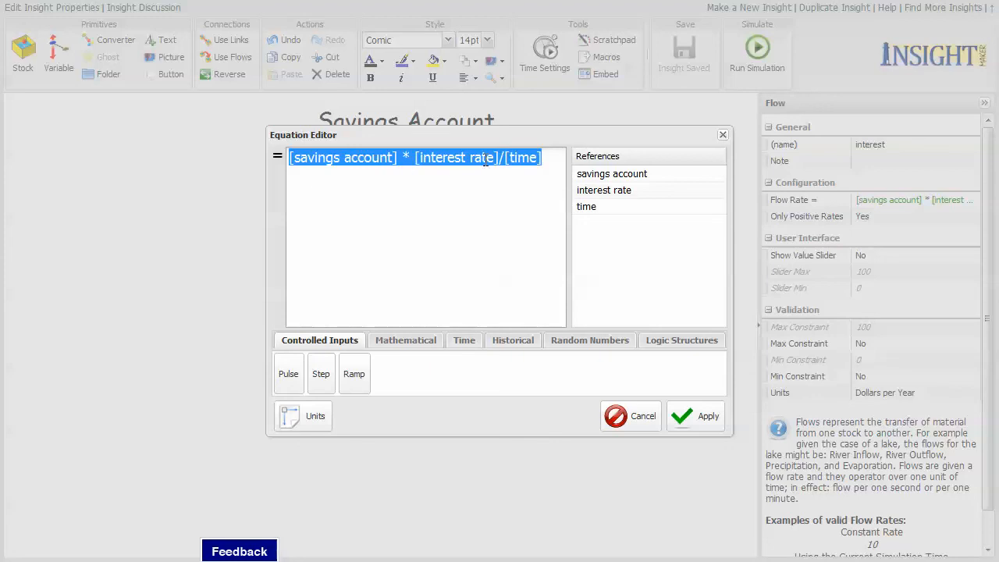
pyautogui.click(628, 416)
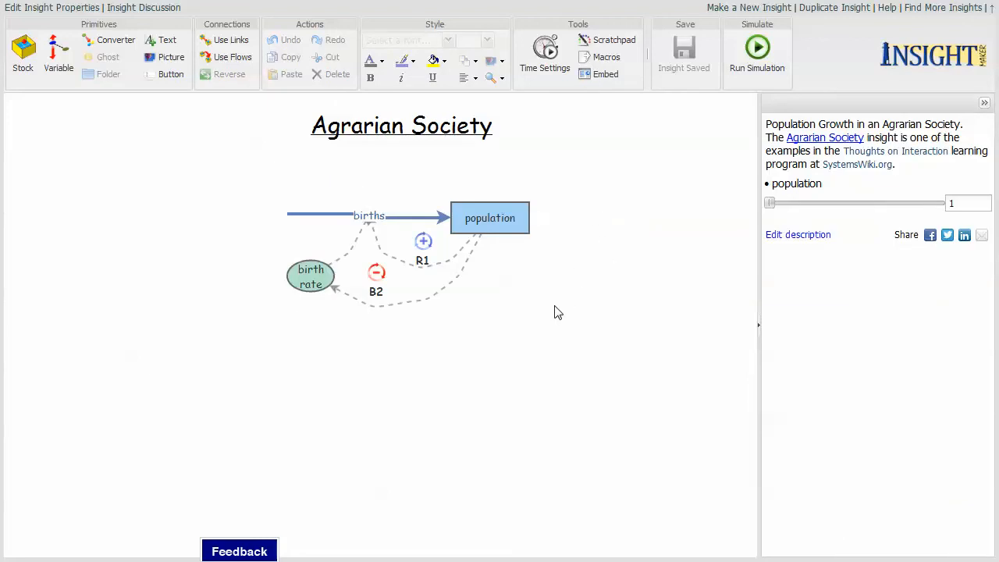
# - Check the population stock's properties, initial value equation and assigned units in the Agrarian Society model, discarding any changes
pyautogui.click(515, 221)
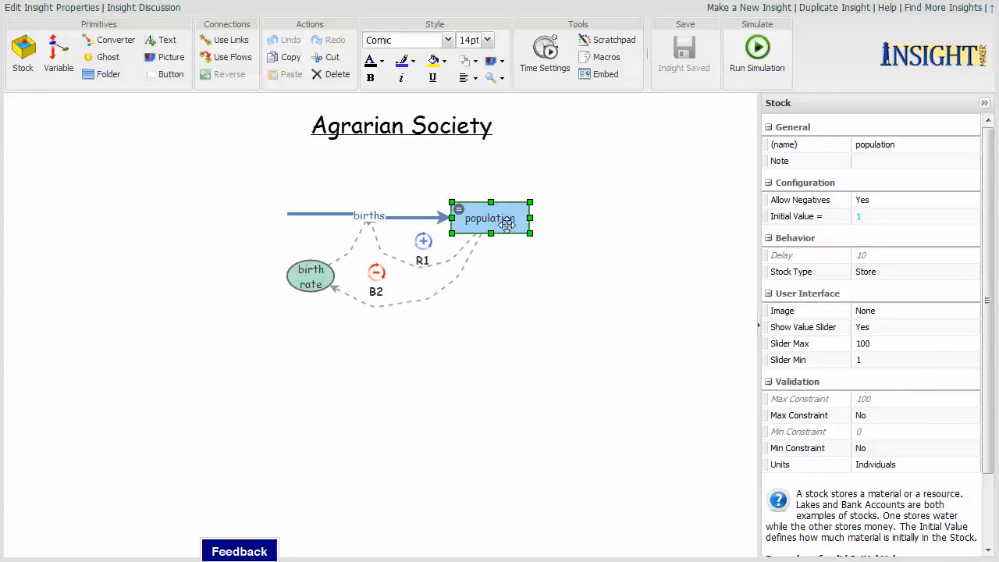
pyautogui.doubleClick(461, 210)
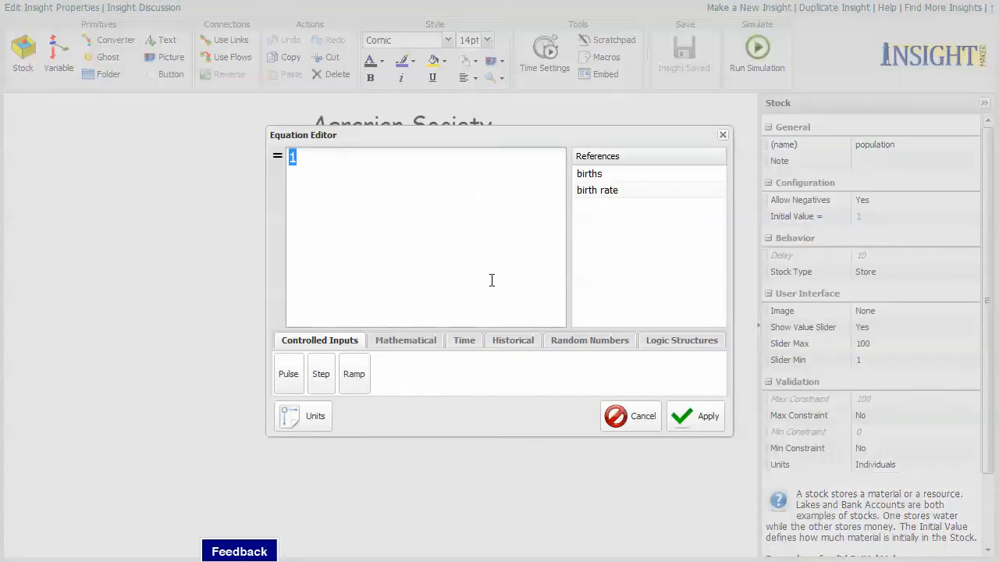
pyautogui.click(296, 417)
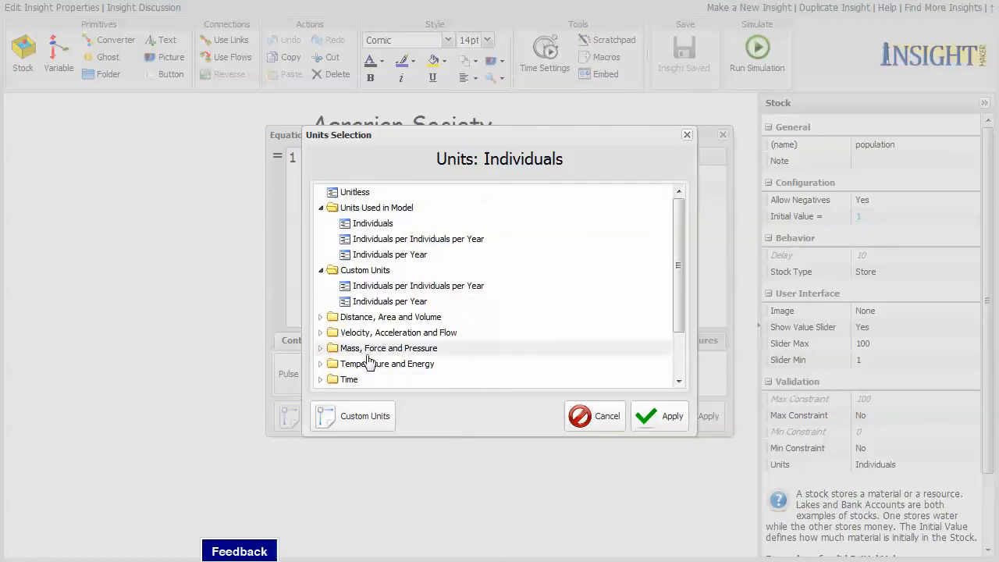
pyautogui.click(601, 423)
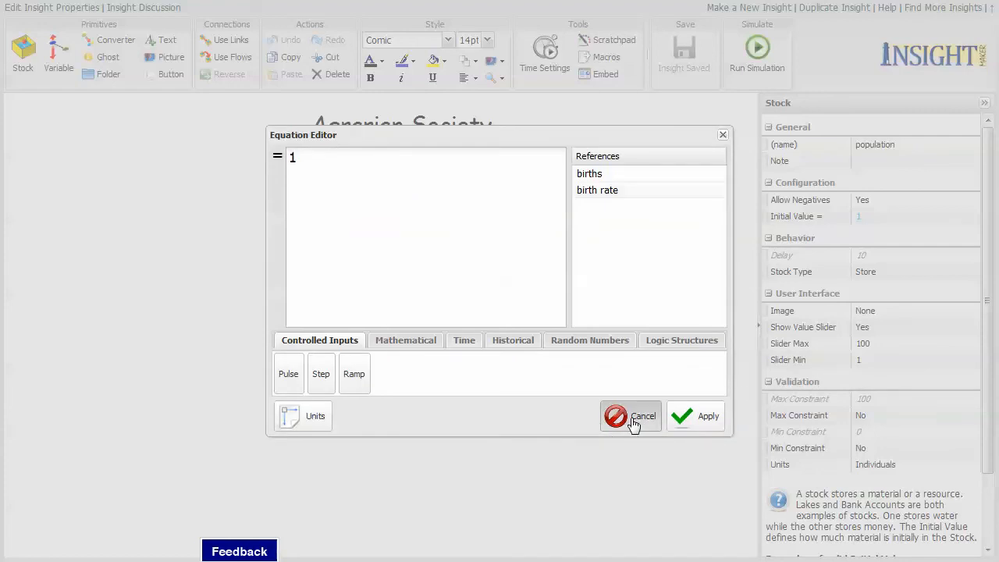
pyautogui.click(630, 420)
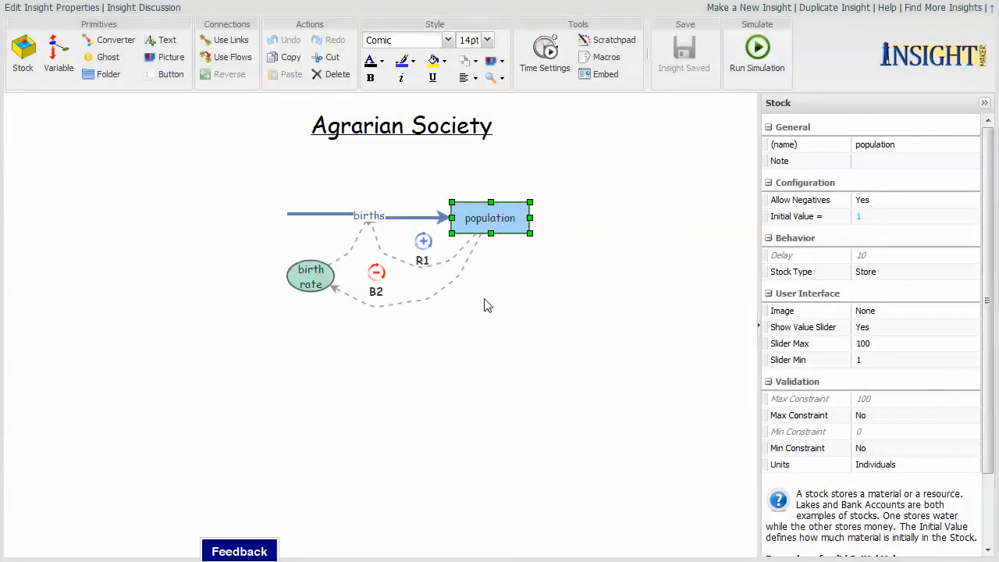
# - Compare the units and properties of the births flow and the birth rate converter without editing them
pyautogui.click(366, 217)
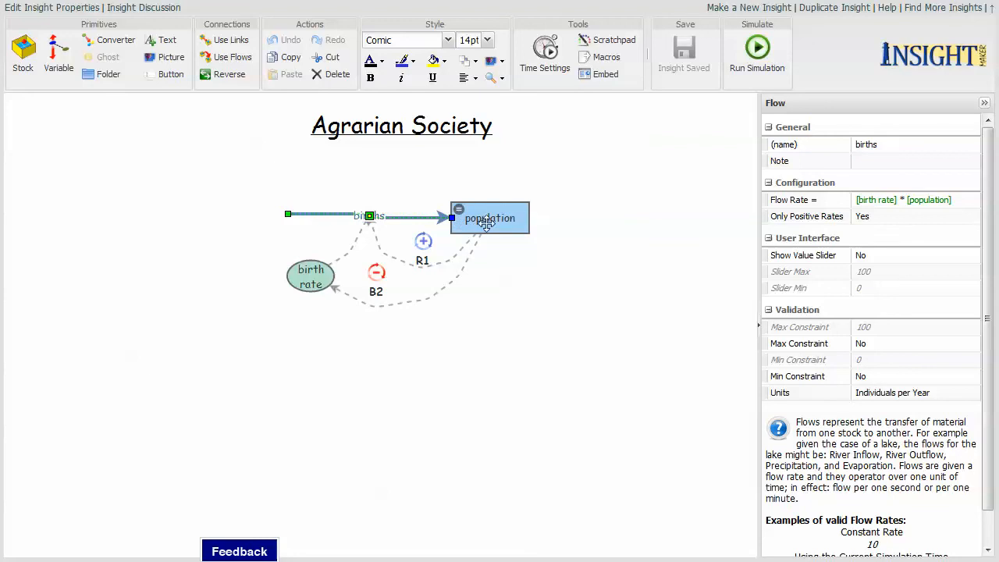
pyautogui.click(311, 277)
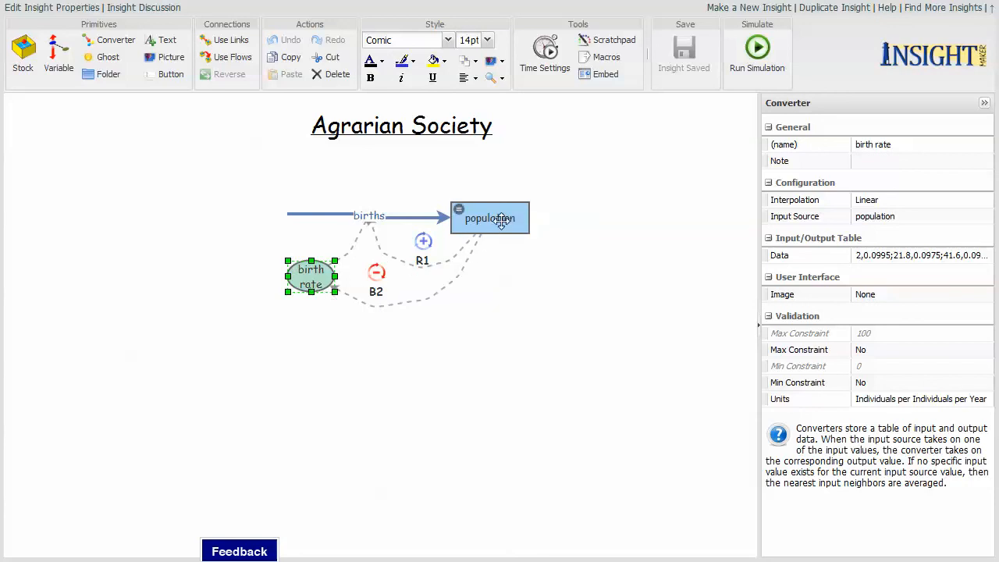
pyautogui.click(374, 216)
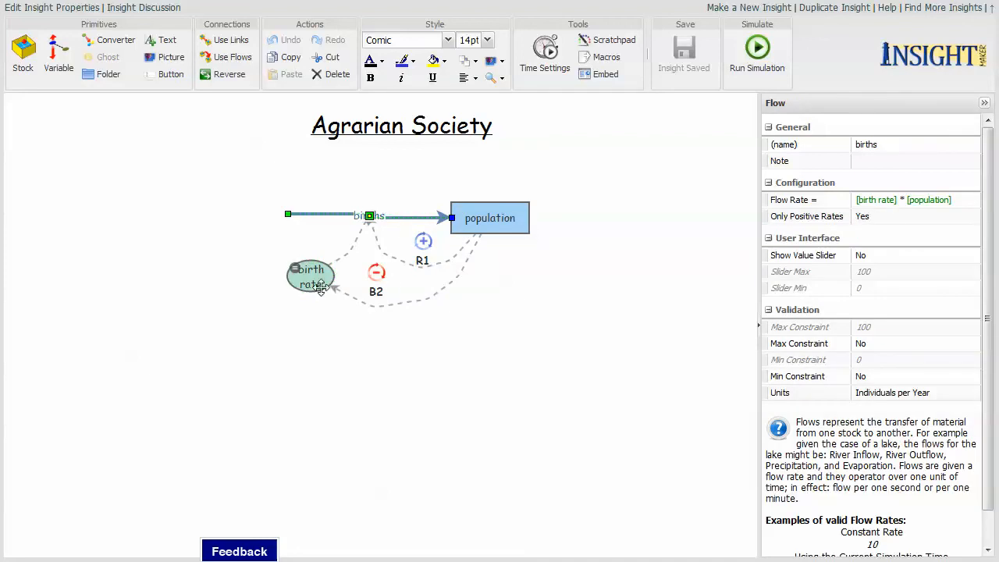
# - Inspect the birth rate converter's input/output data and bring up its units selection
pyautogui.click(301, 275)
pyautogui.doubleClick(297, 274)
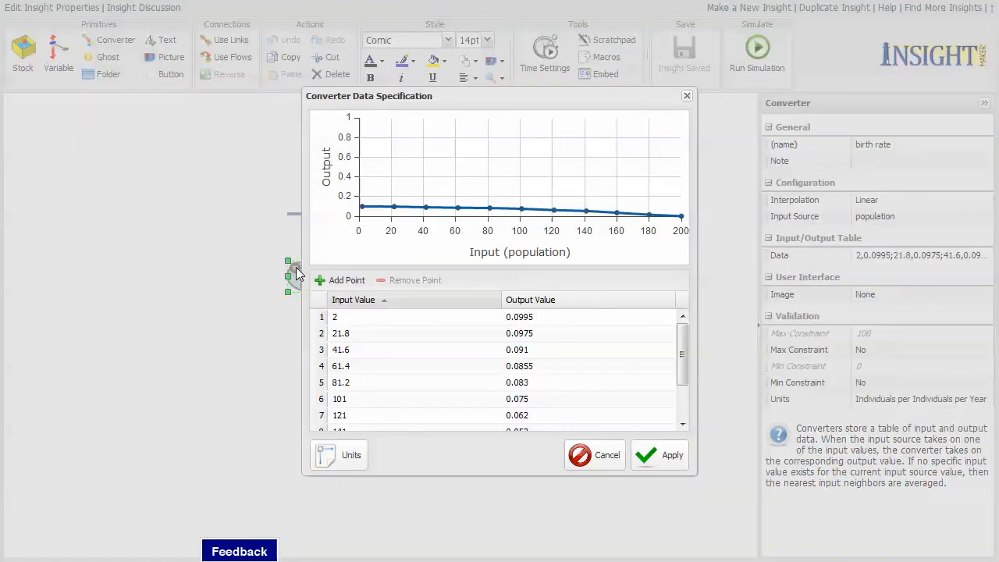
pyautogui.click(351, 454)
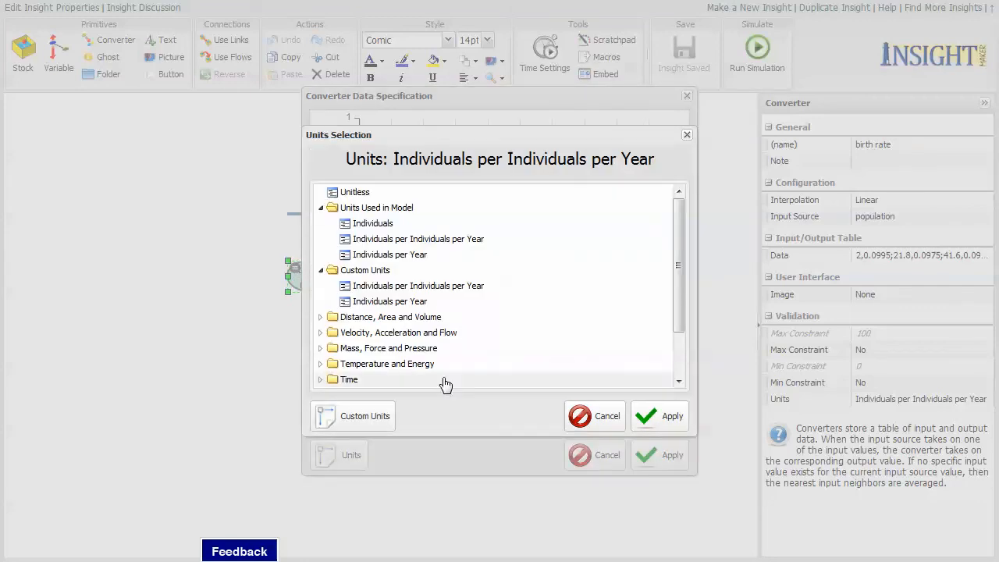
# - Examine the custom units' full names and synonyms in a widened configuration dialog, and close all converter dialogs without changes
pyautogui.click(370, 416)
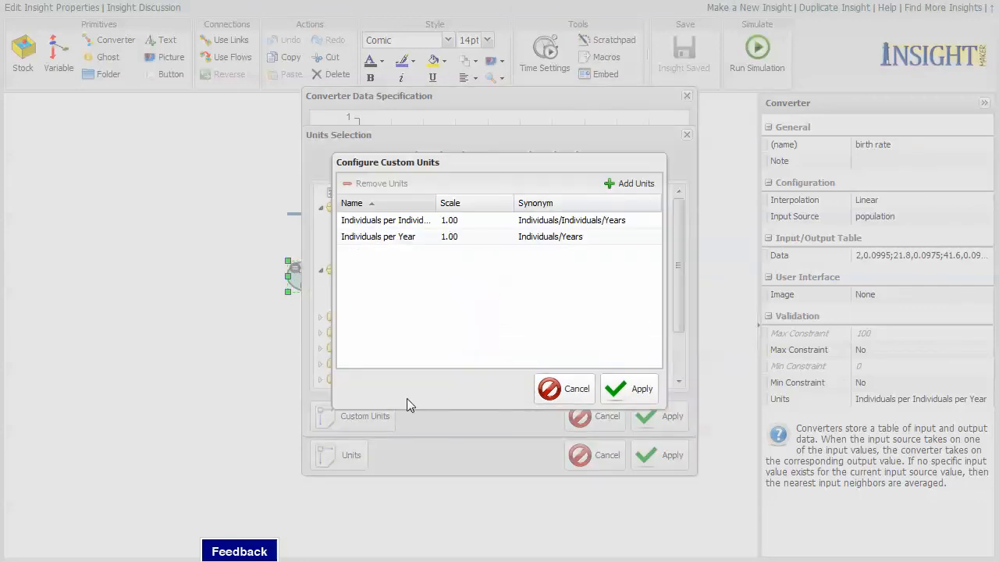
pyautogui.click(566, 397)
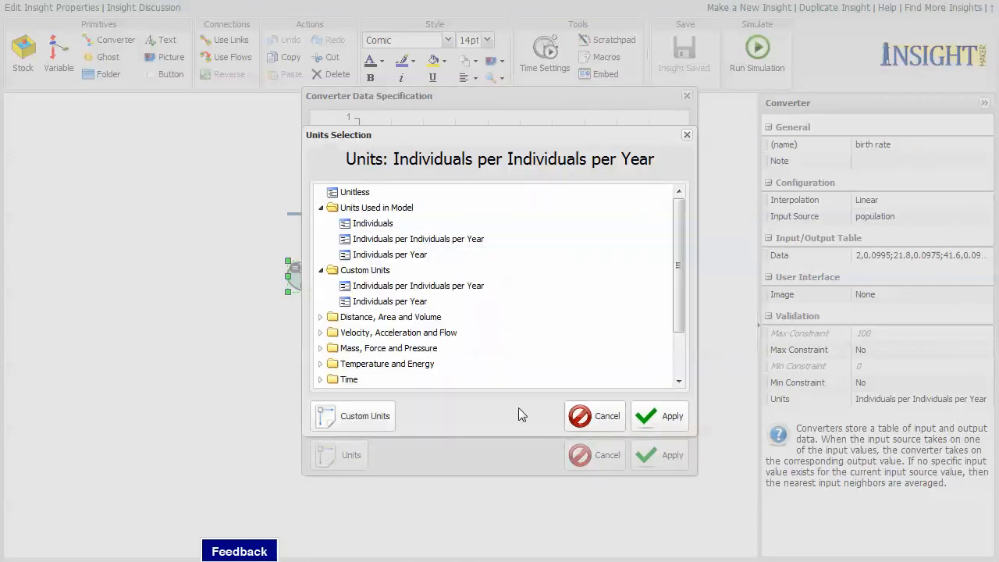
pyautogui.click(372, 421)
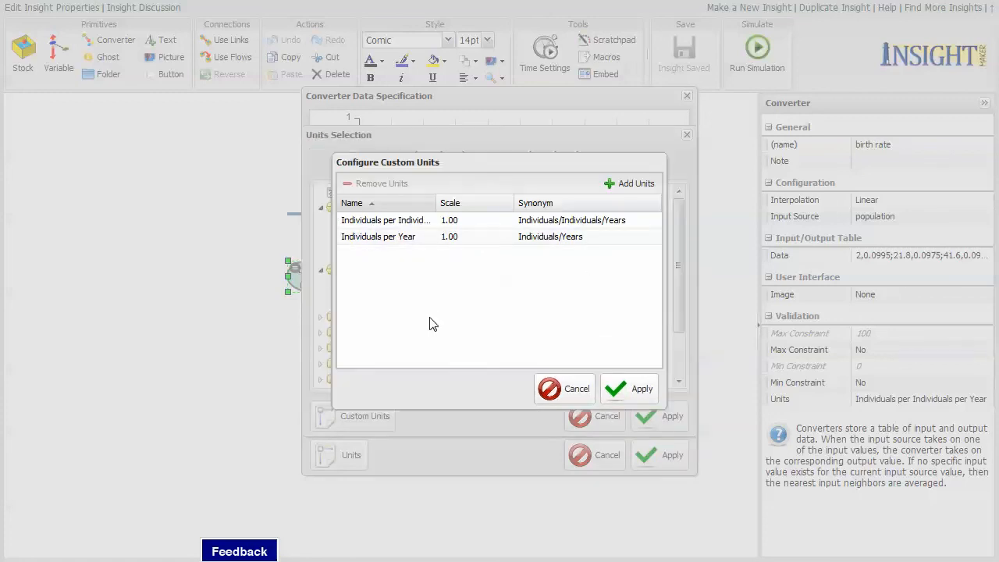
pyautogui.moveTo(336, 312); pyautogui.dragTo(79, 312)
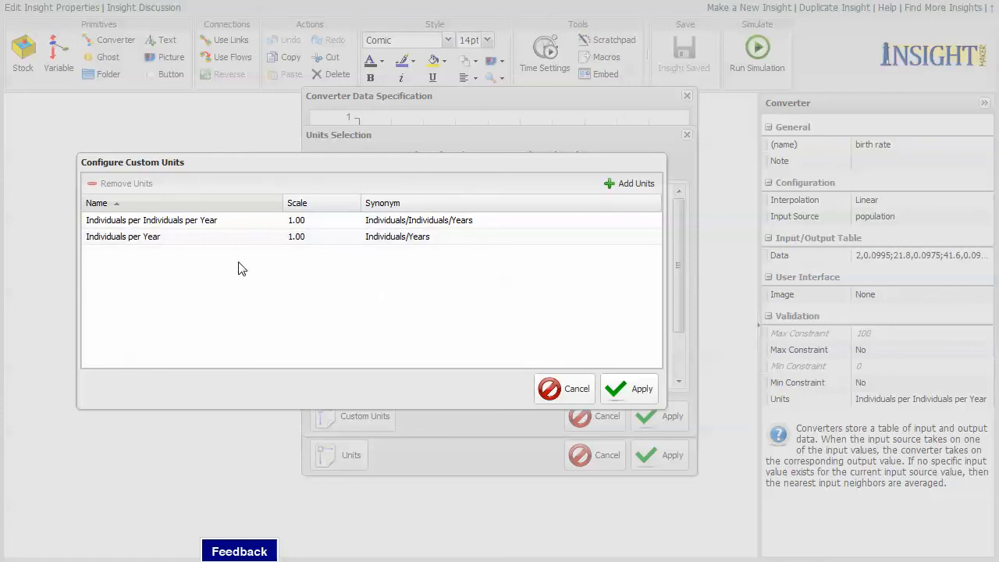
pyautogui.click(570, 390)
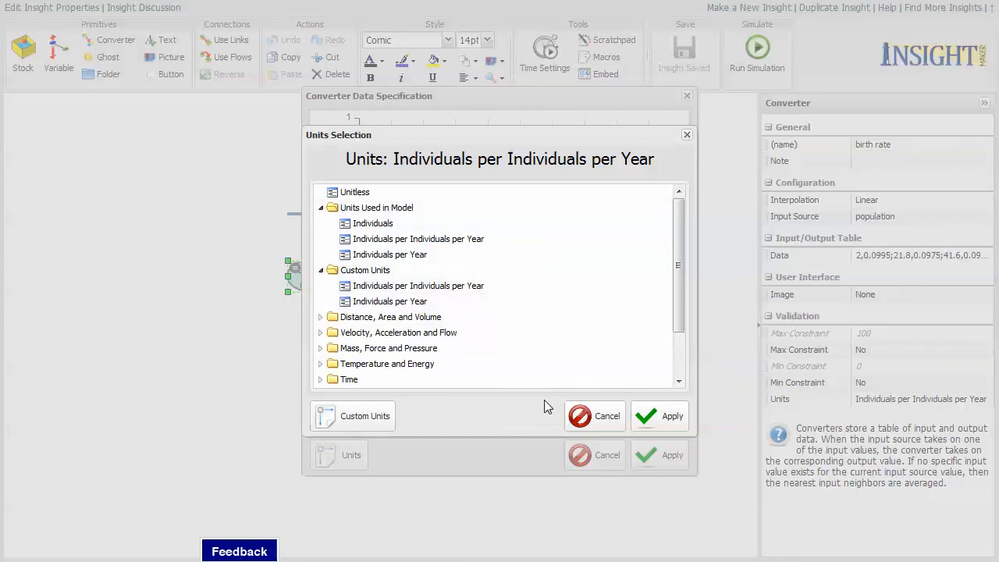
pyautogui.click(613, 426)
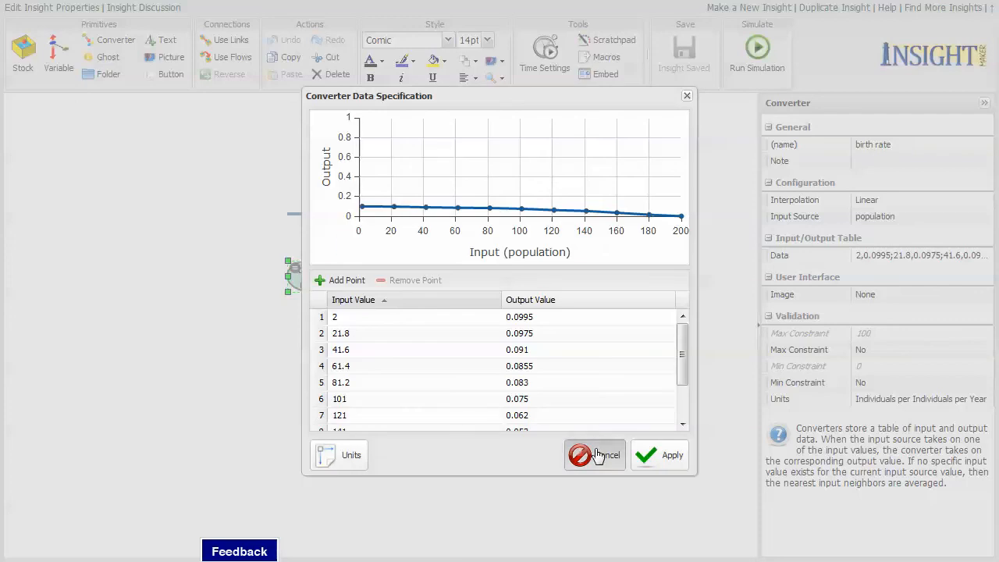
pyautogui.click(600, 456)
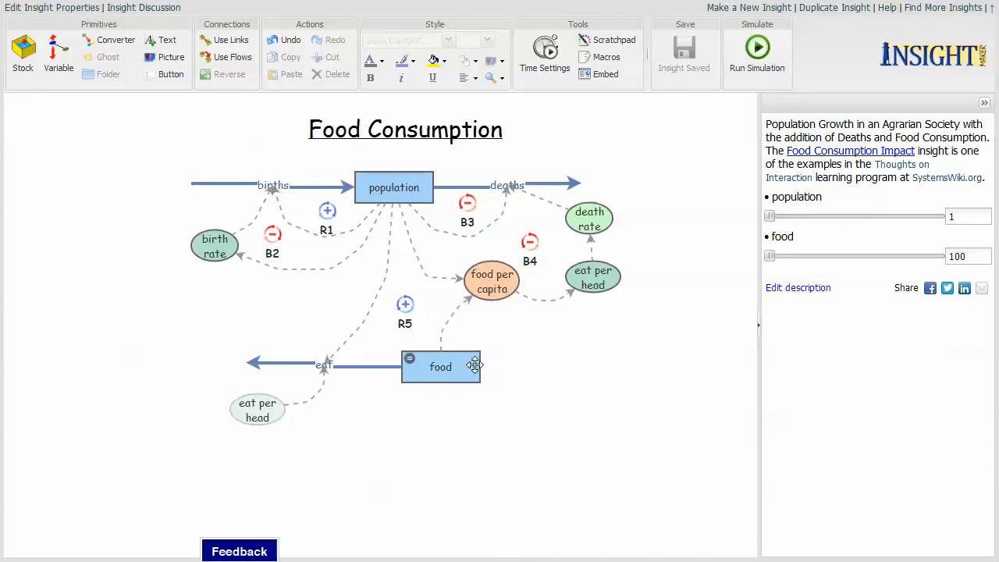
# - Review the food per capita variable's equation and assigned units in the Food Consumption model without editing them
pyautogui.click(473, 272)
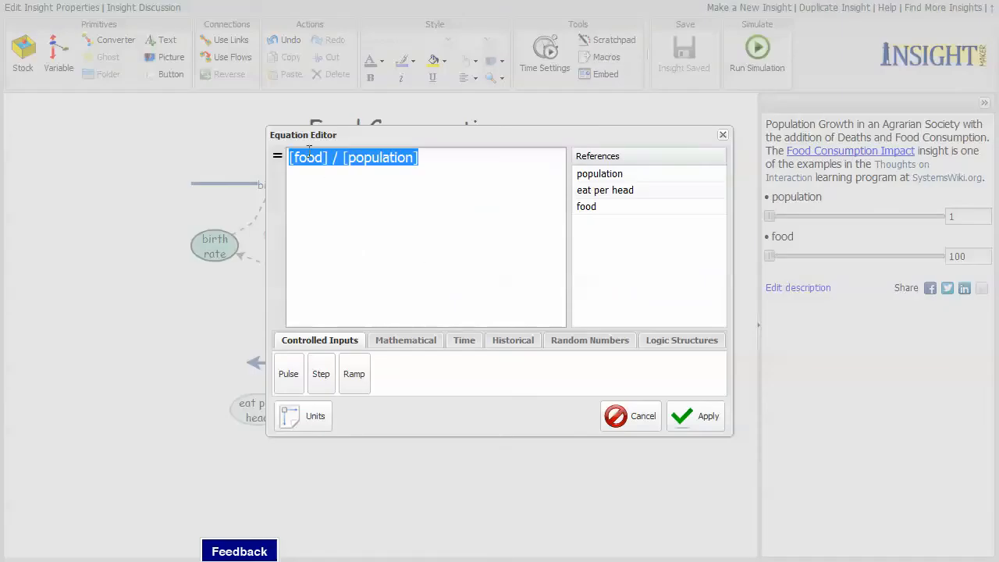
pyautogui.click(643, 415)
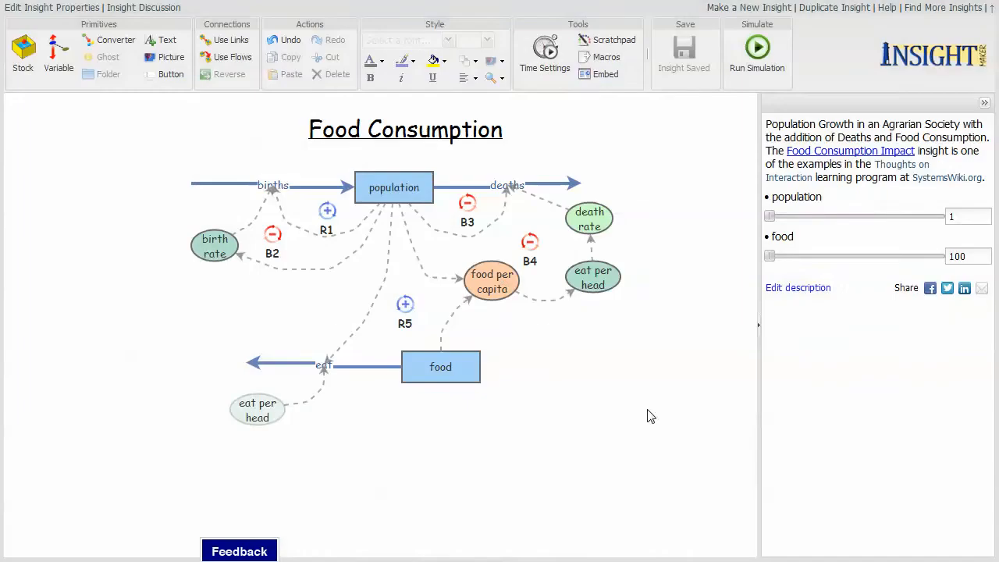
pyautogui.click(490, 281)
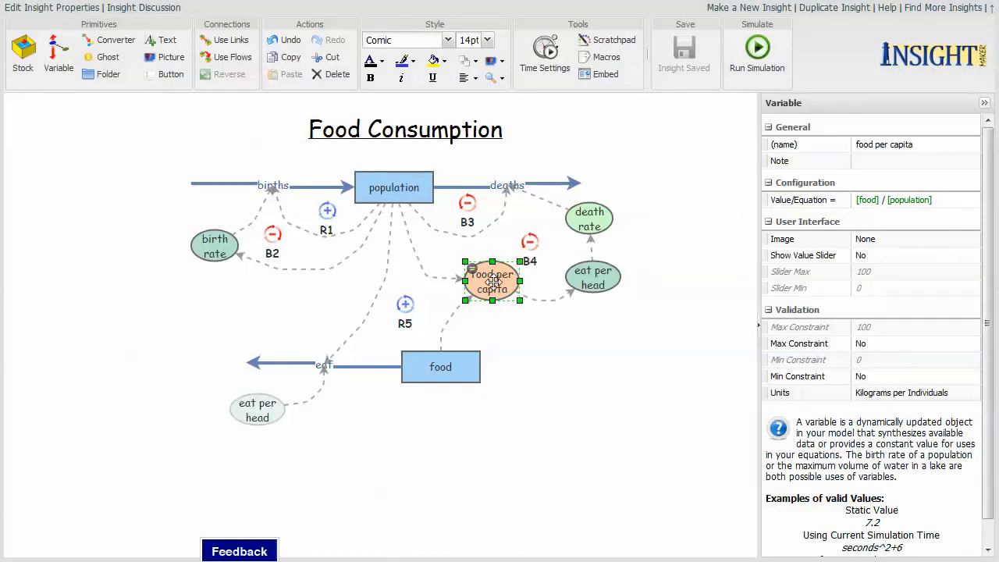